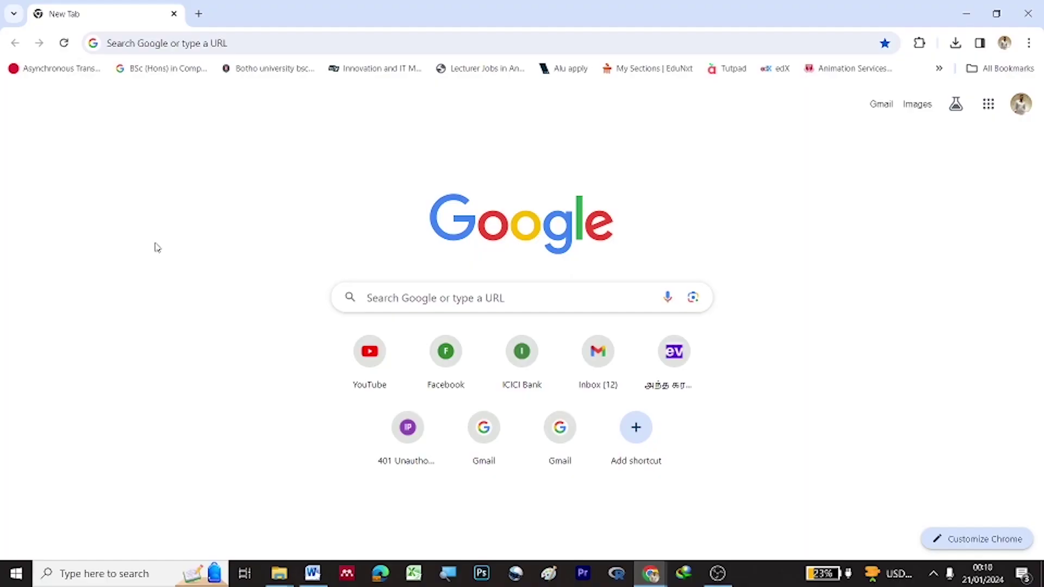
- Search Google for 'bing image creator' and open the Microsoft Image Creator result
left_click(390, 297)
type("bing")
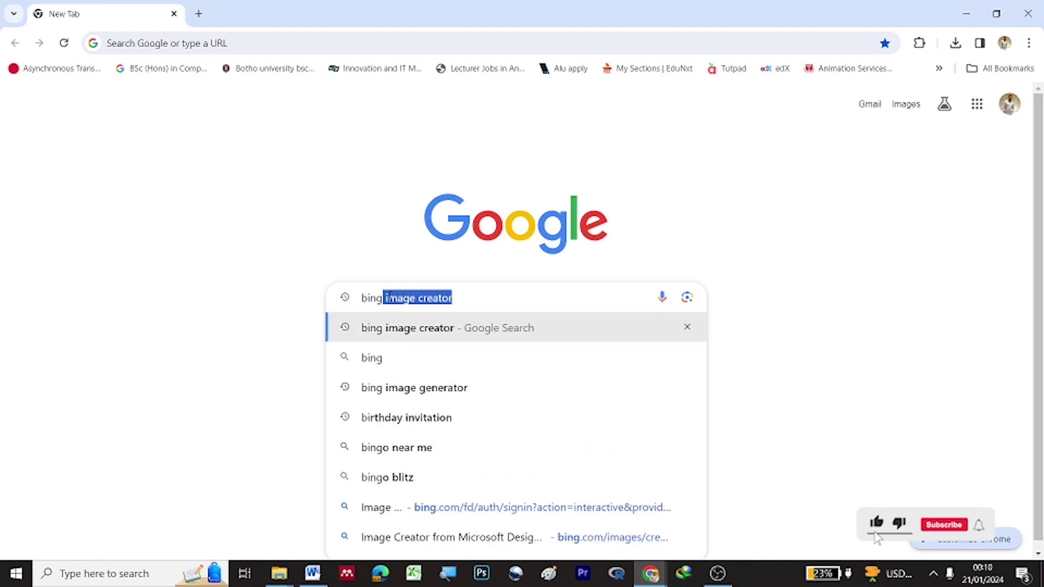
key("Return")
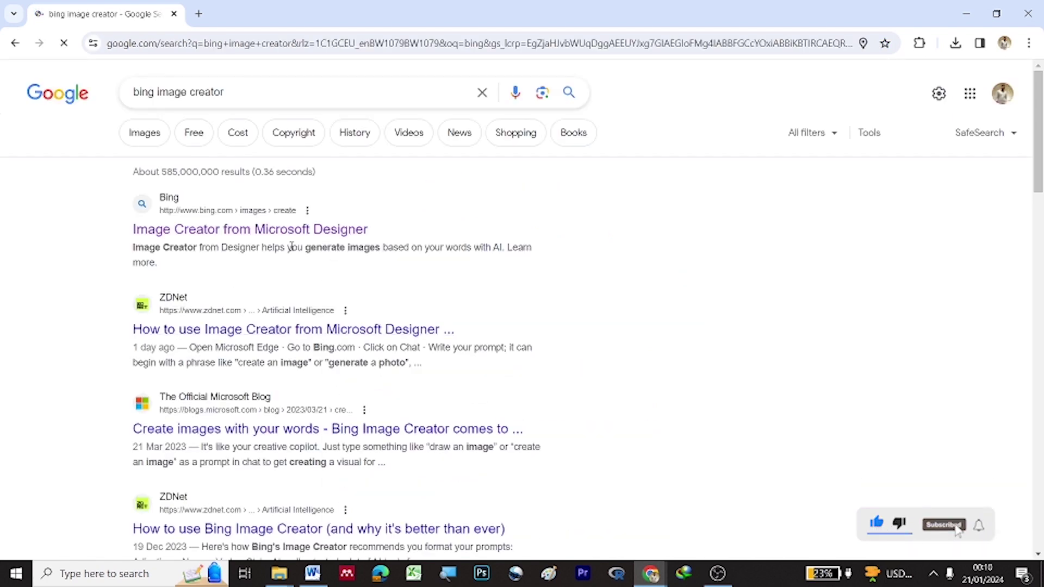
left_click(302, 233)
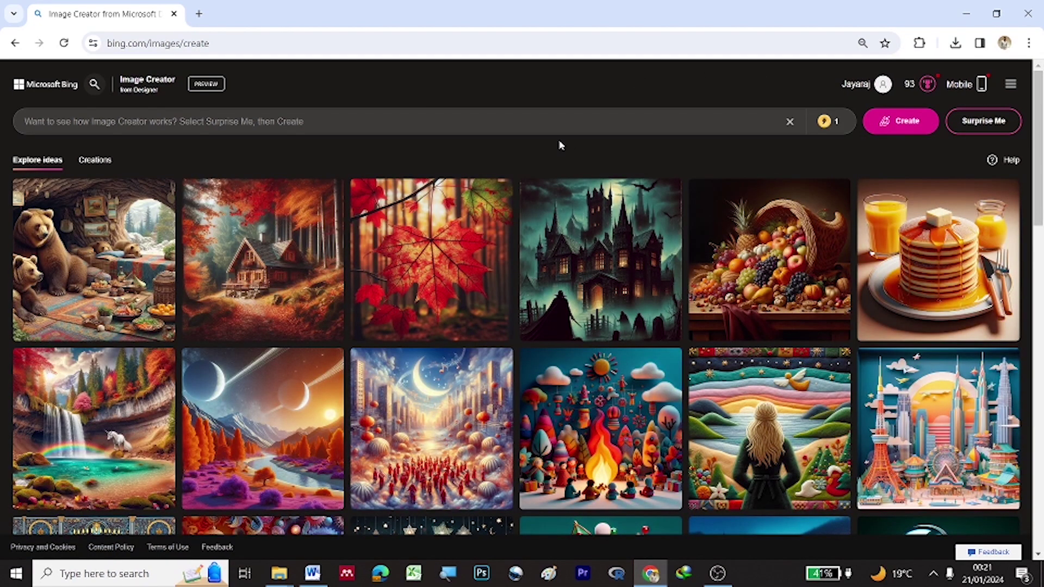
- Paste the bearded-suited-man-holding-baby-on-YouTube-chair prompt into the prompt box and review it
key("ctrl+v")
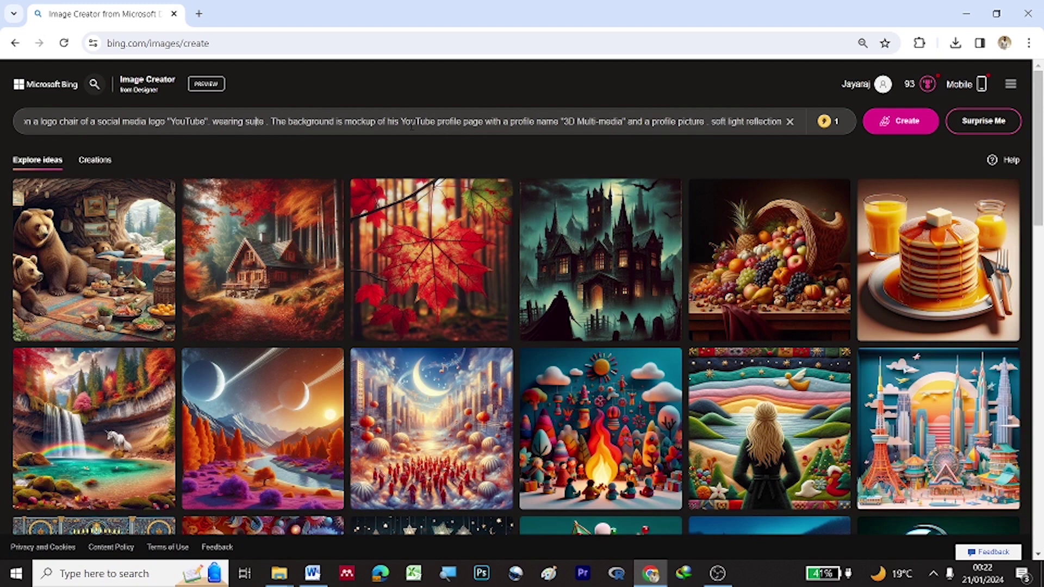
key("Left")
key("Left")
key("Left")
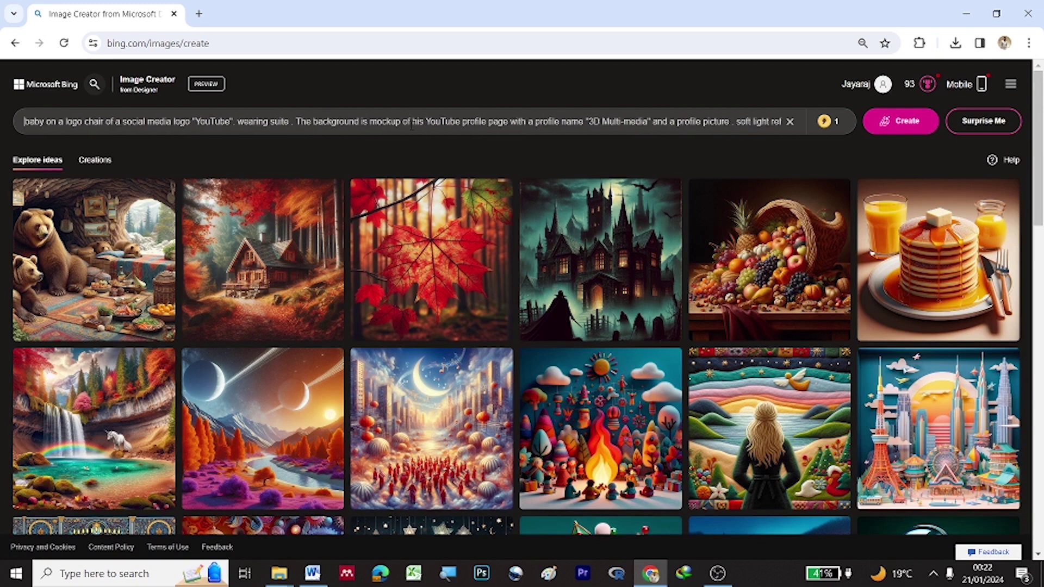
key("Left")
key("Left")
key("Left")
key("Left")
key("Left")
key("Left")
key("Left")
key("Left")
key("Left")
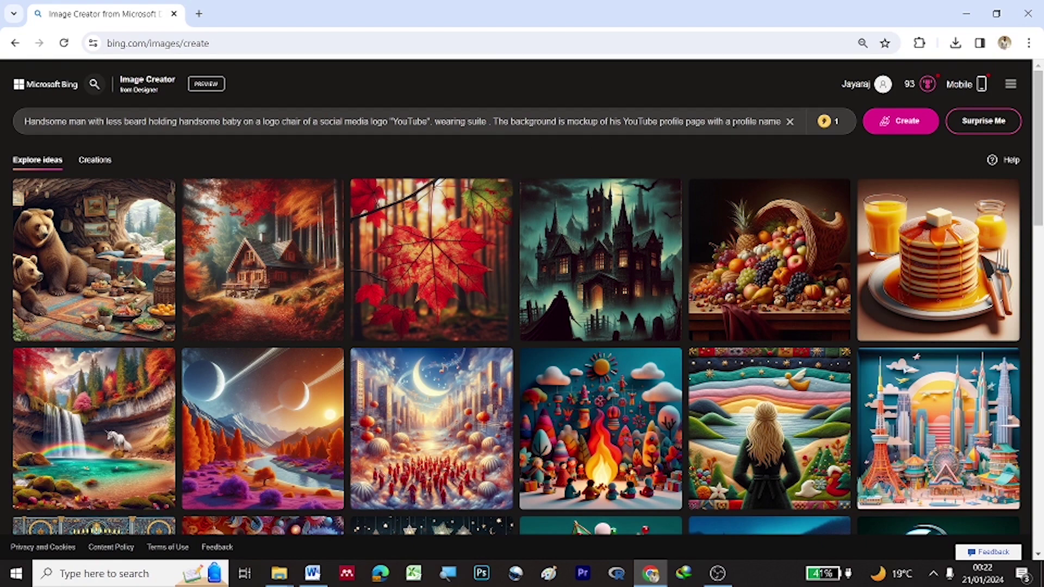
key("Right")
key("Right")
key("Right")
key("Right")
key("Right")
key("Right")
key("Right")
key("Right")
key("Right")
key("Right")
key("Right")
key("Right")
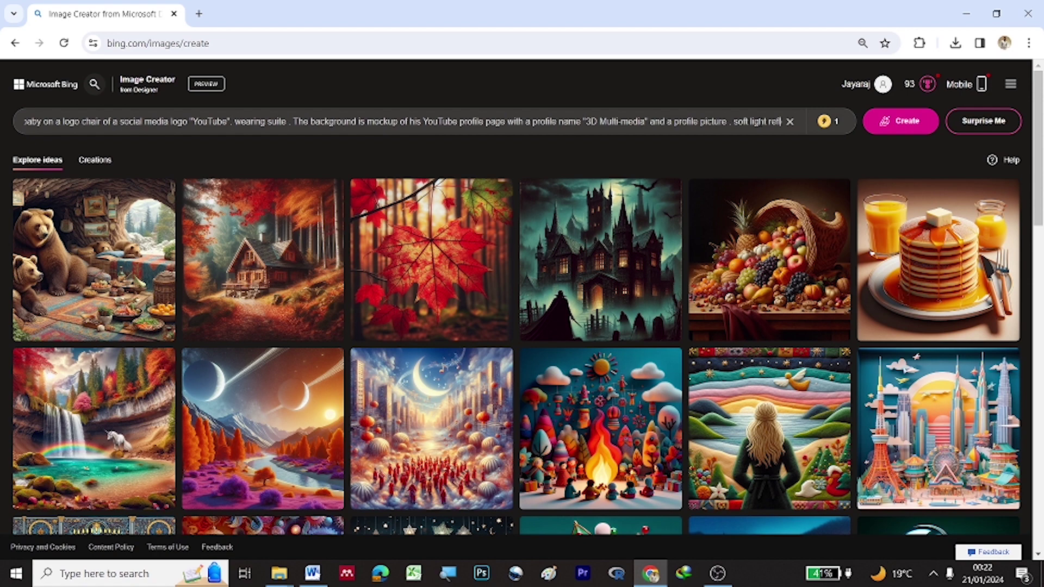
key("Right")
key("Right")
key("Right")
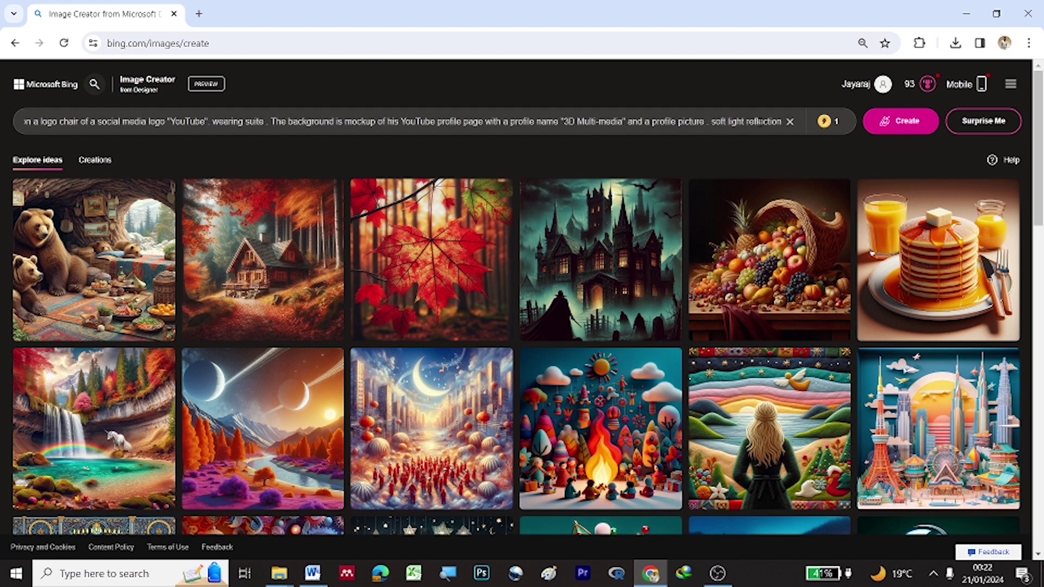
- Create four images from the prompt and download the first man-and-baby image as a JPG
left_click(909, 124)
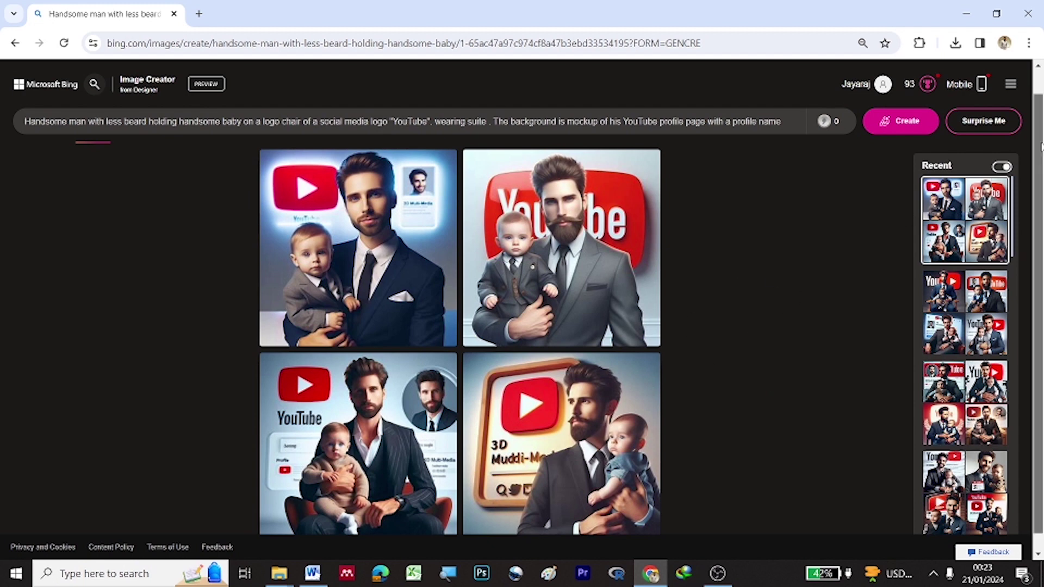
scroll(802, 291, "down", 1)
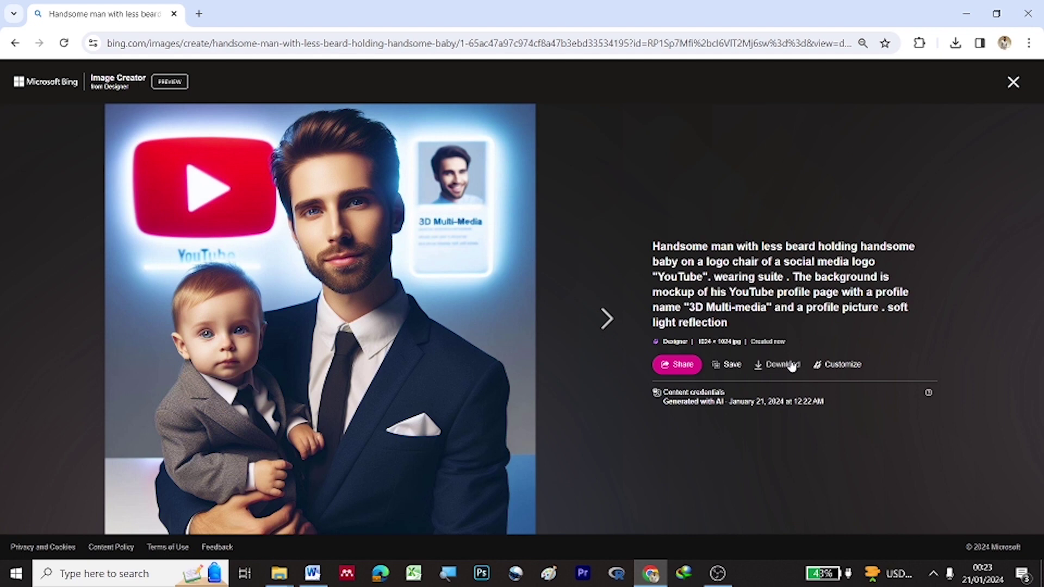
left_click(792, 366)
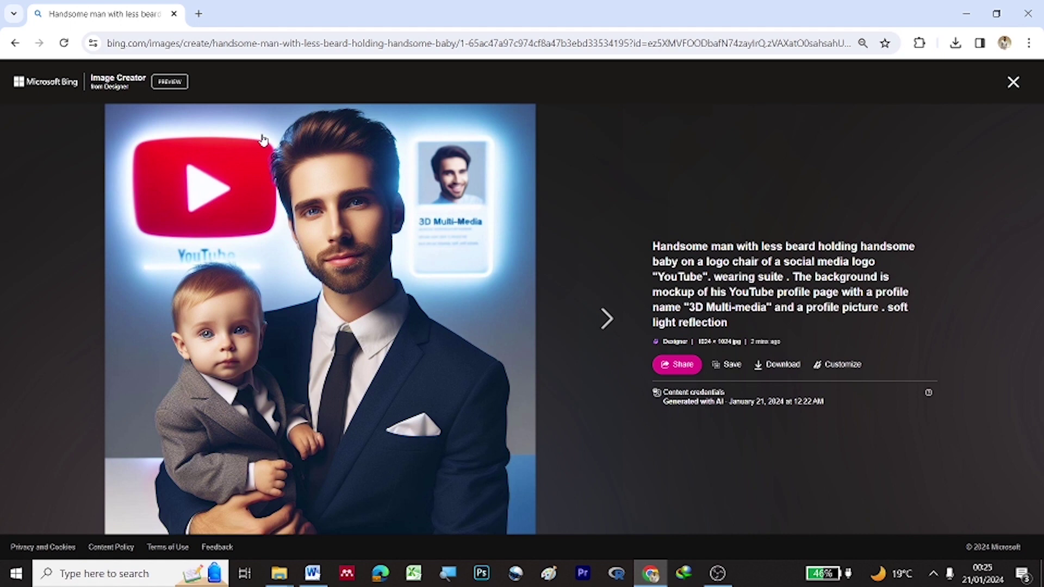
- Go to remaker.ai in a new tab and open its free Face Swap tool
left_click(199, 14)
type("r")
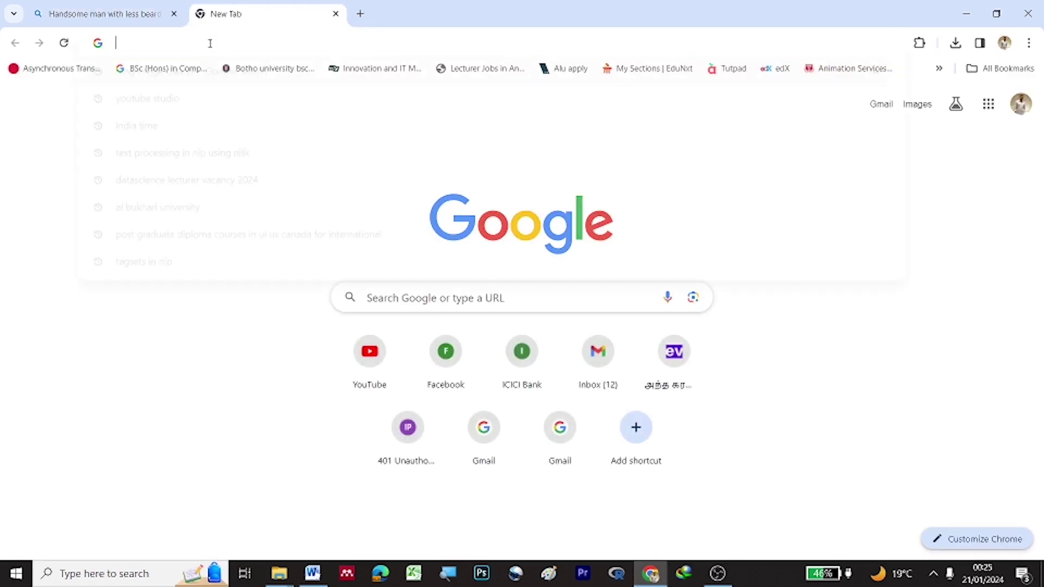
type("e")
key("Return")
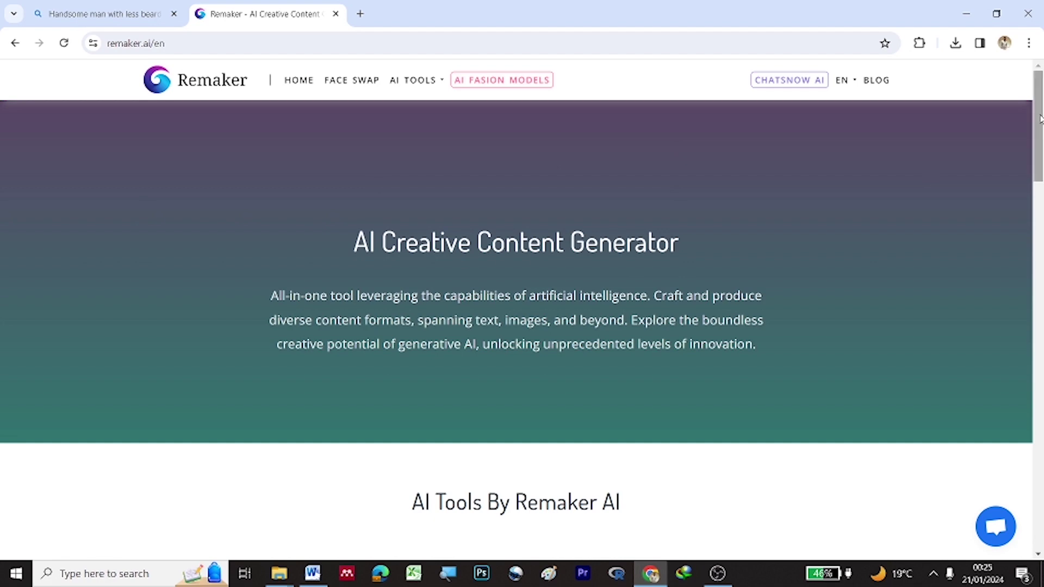
left_click_drag(1040, 119, 1041, 193)
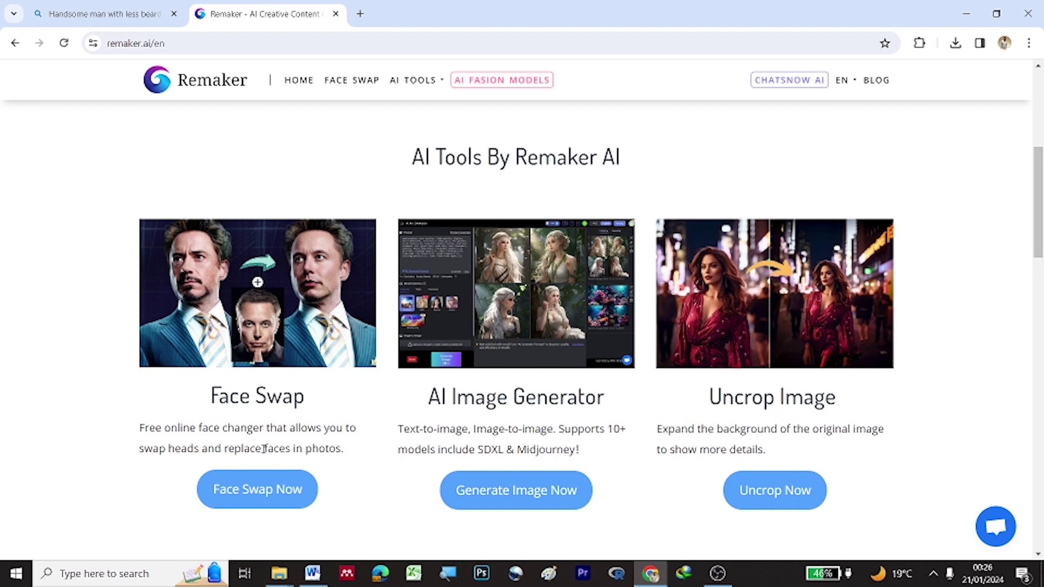
left_click(262, 495)
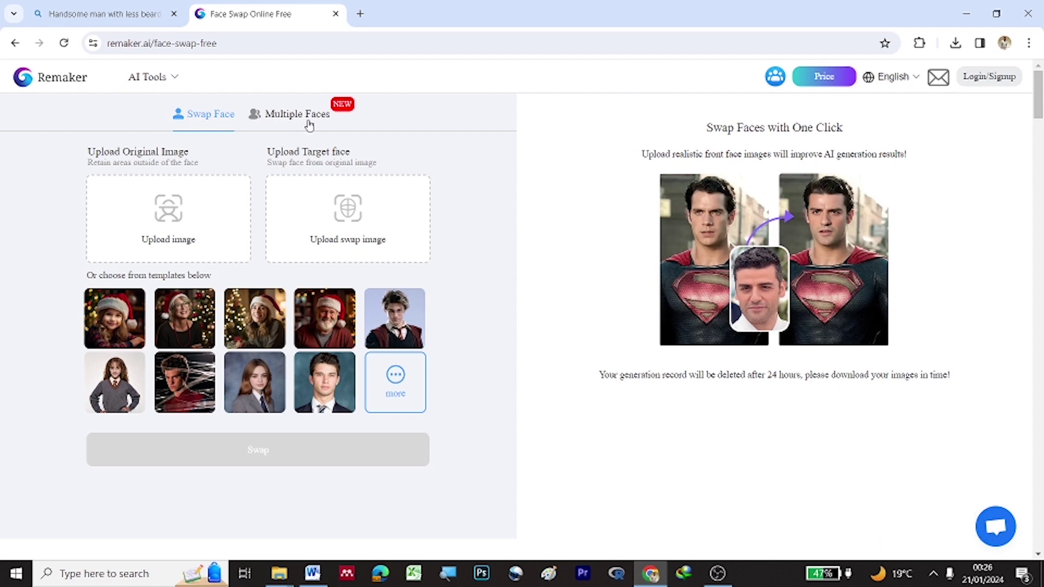
- Upload the downloaded Bing man-and-baby image under the Multiple Faces tab
left_click(309, 125)
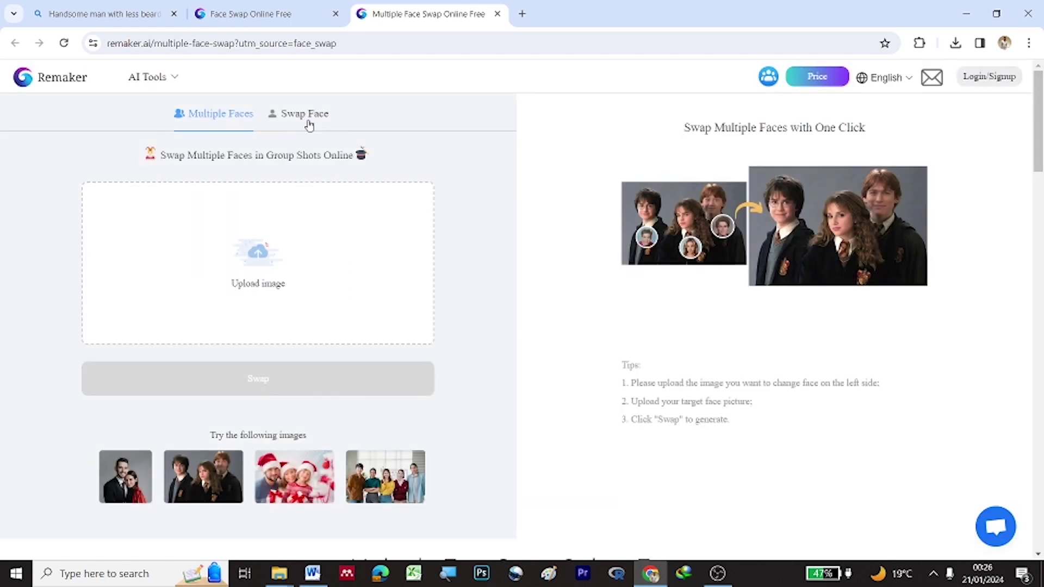
left_click(266, 275)
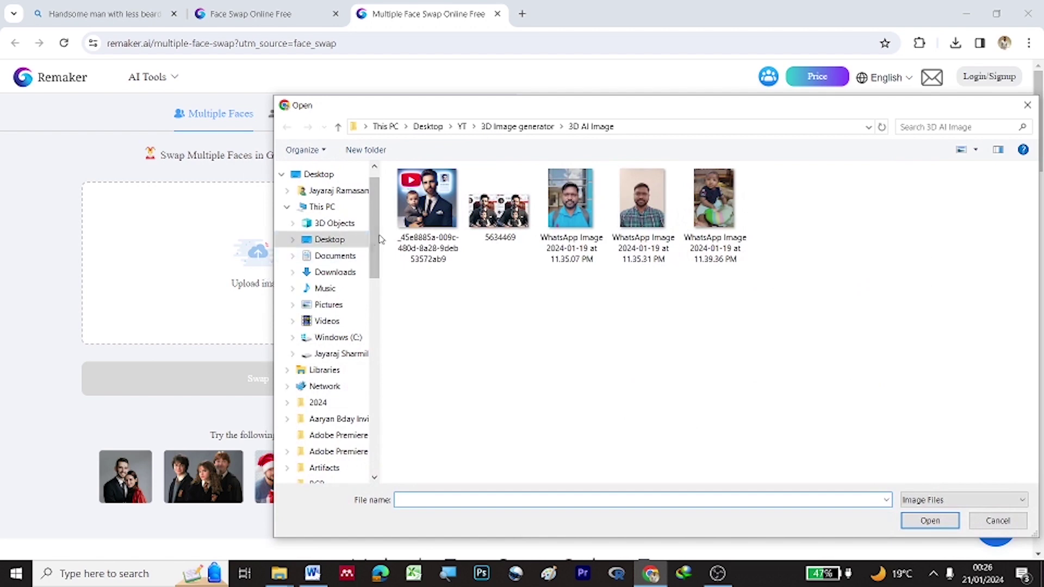
left_click(429, 226)
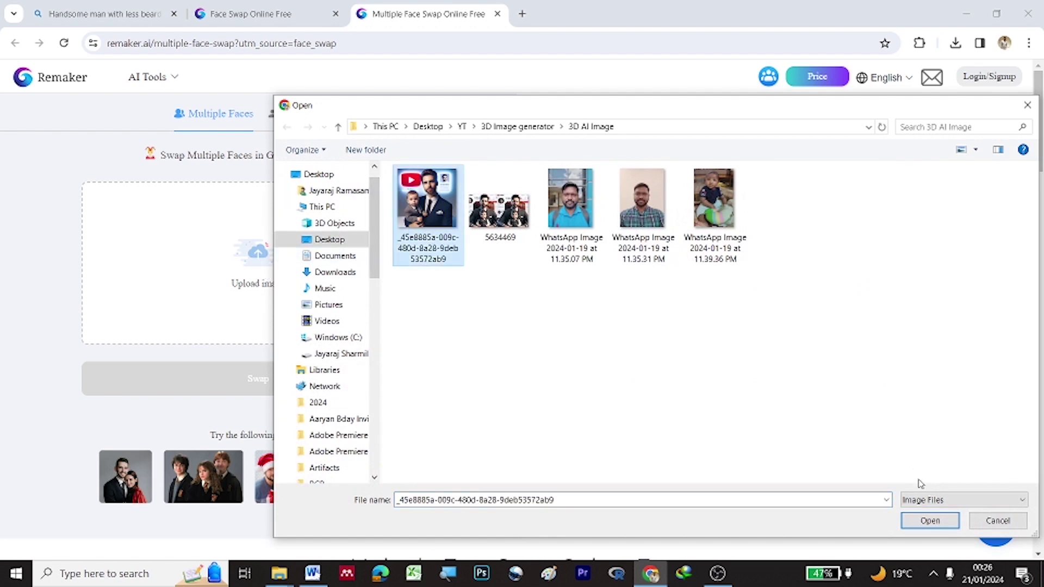
left_click(923, 522)
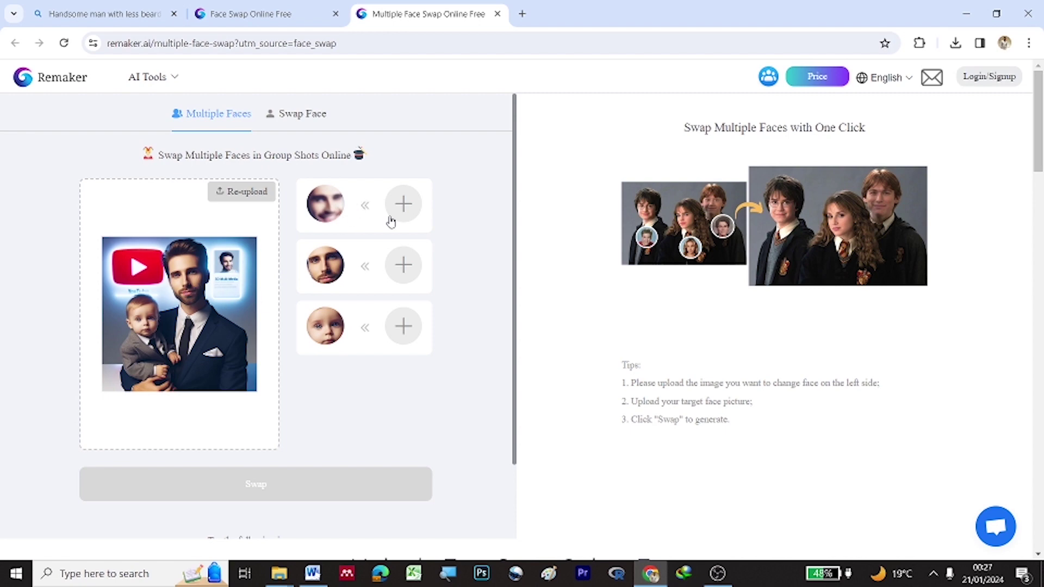
- Assign photos 11.35.07 PM, 11.35.31 PM, and the 11.39.36 PM baby photo to the three faces
left_click(404, 205)
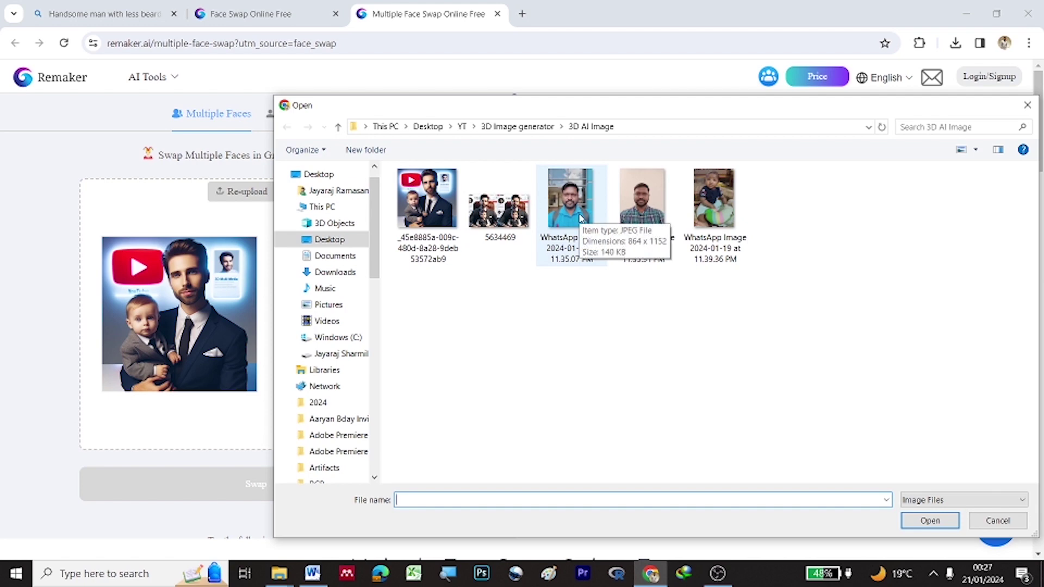
left_click(581, 218)
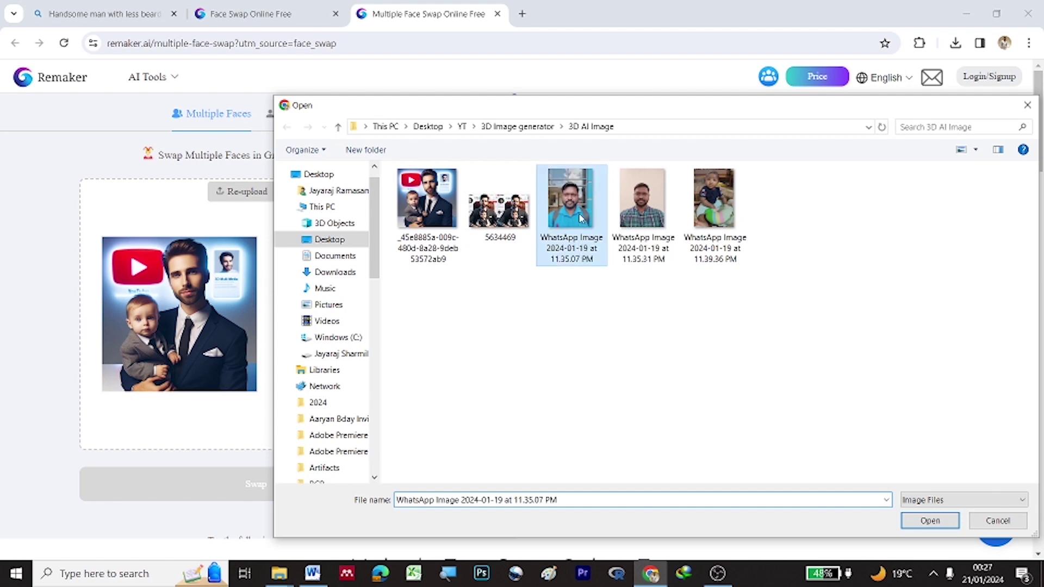
left_click(935, 522)
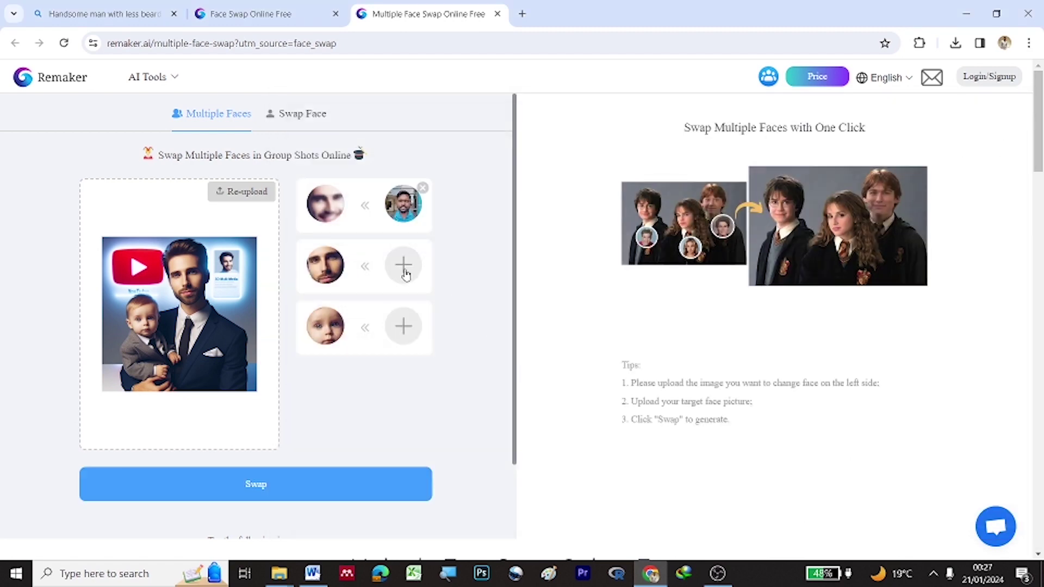
left_click(405, 272)
left_click(663, 206)
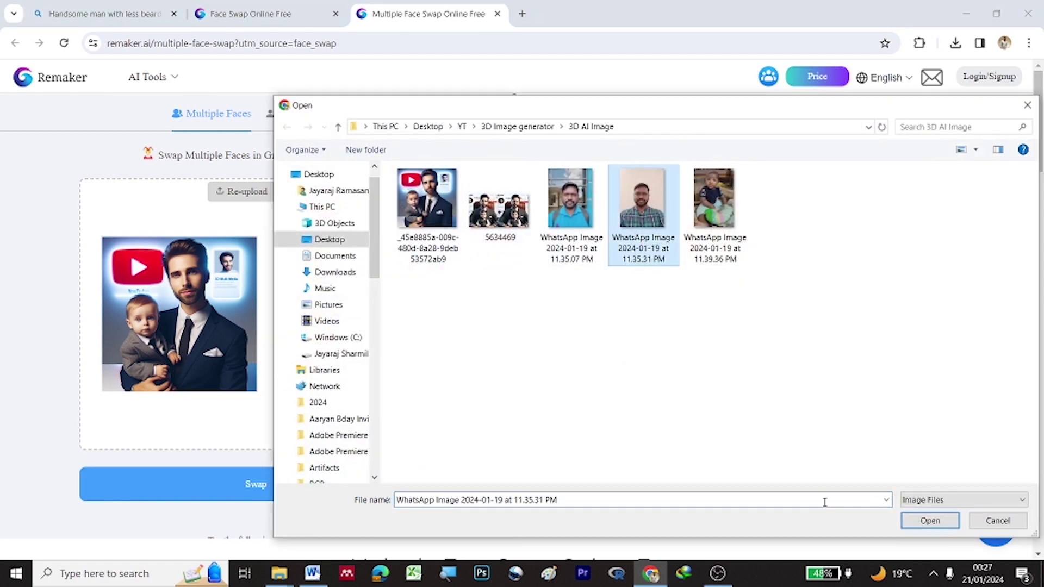
left_click(929, 521)
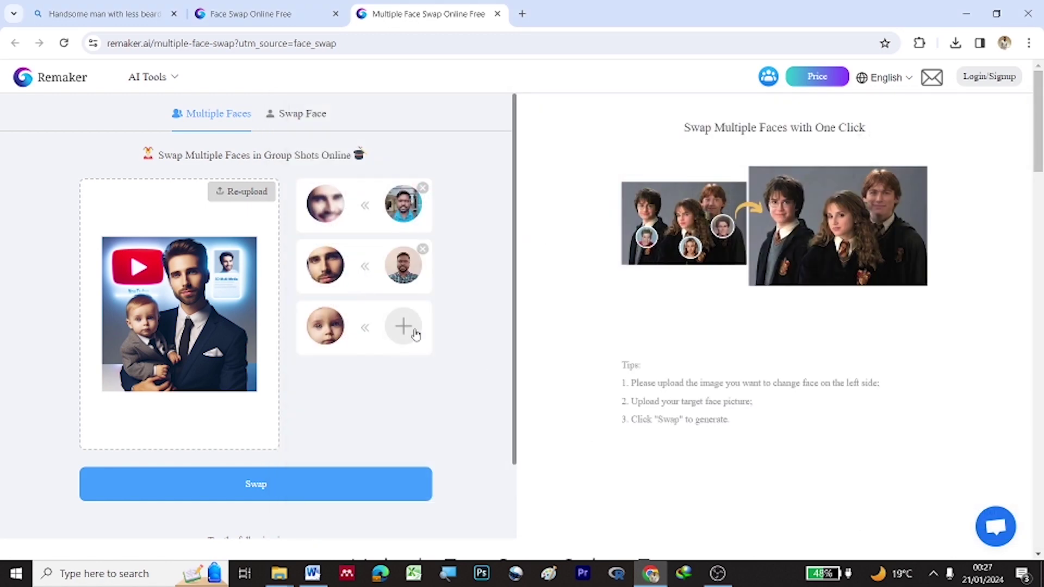
left_click(404, 329)
left_click(725, 192)
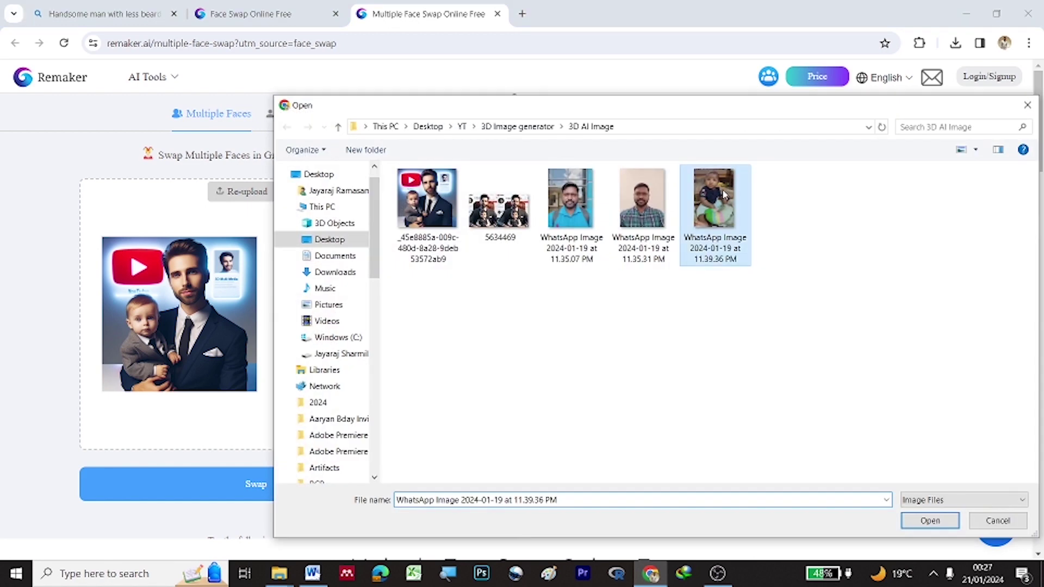
left_click(930, 521)
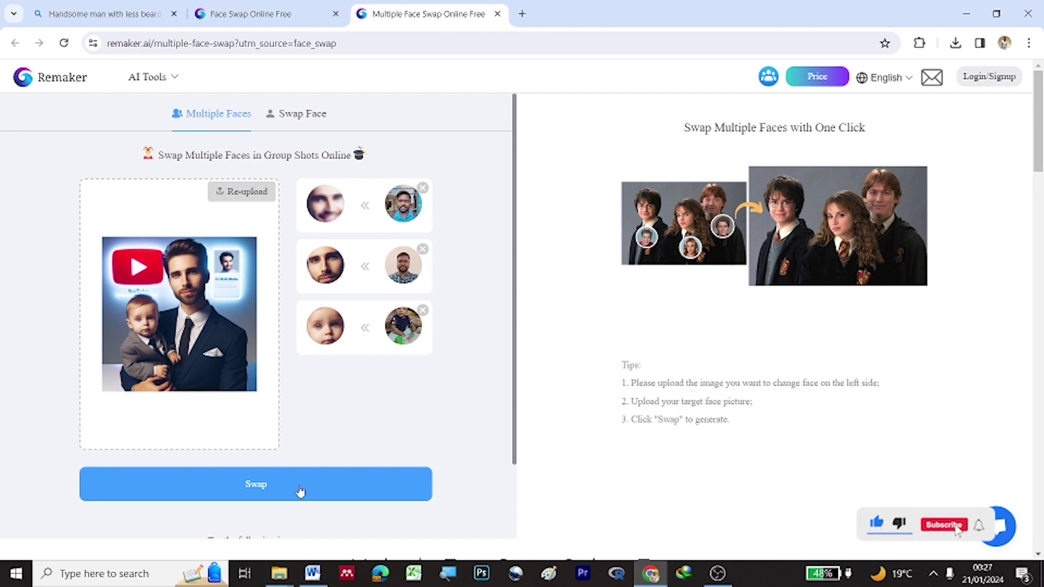
- Run the multi-face swap and download the resulting image as a PNG
left_click(278, 489)
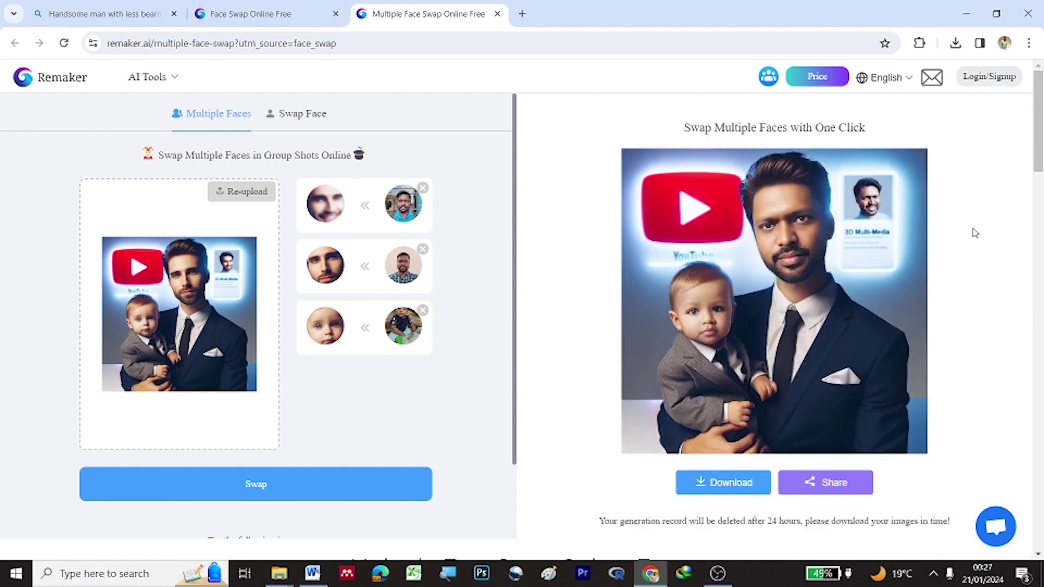
left_click_drag(1041, 118, 1041, 122)
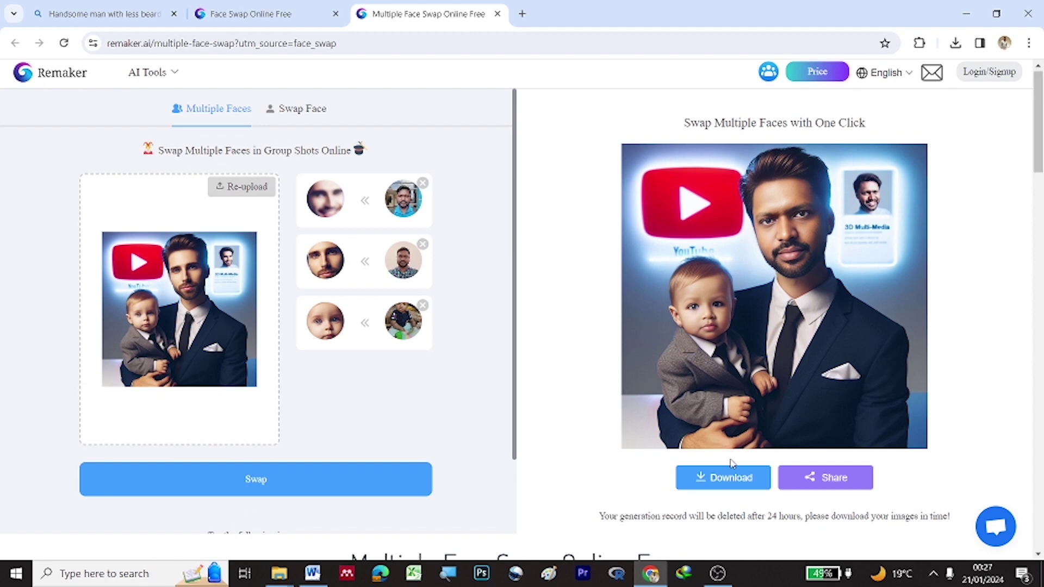
left_click(725, 484)
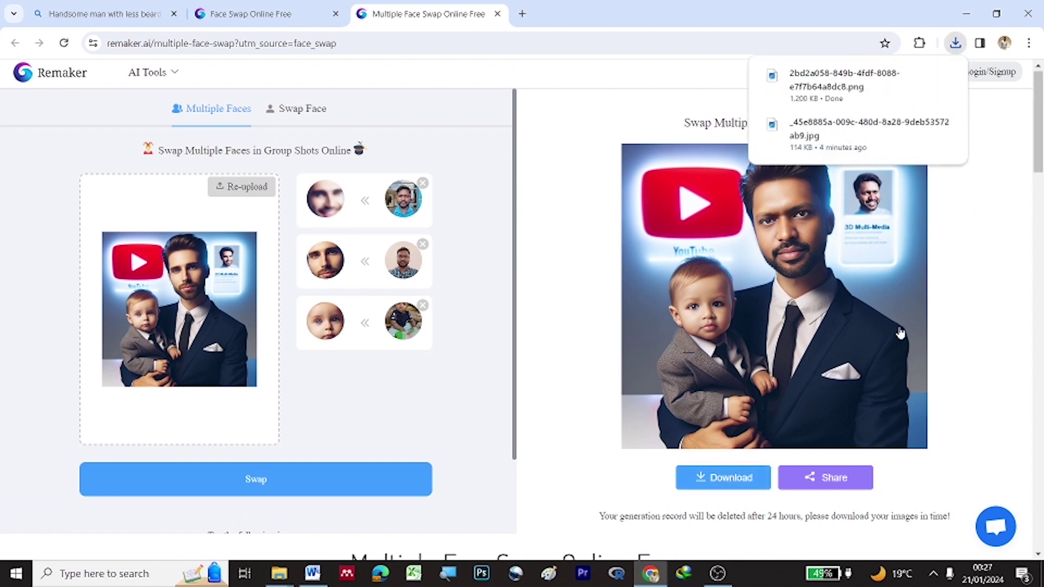